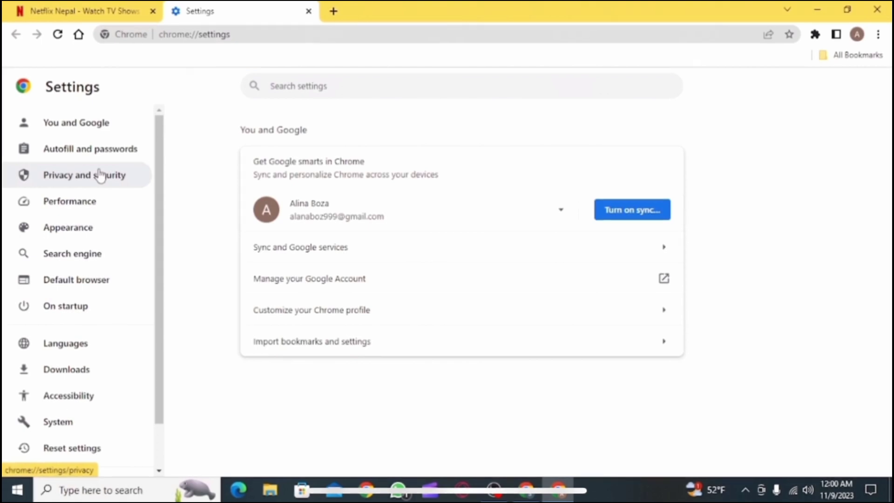
# Step: Bring up Chrome's Clear browsing data dialog from the Privacy and security settings
pyautogui.click(100, 176)
pyautogui.click(365, 256)
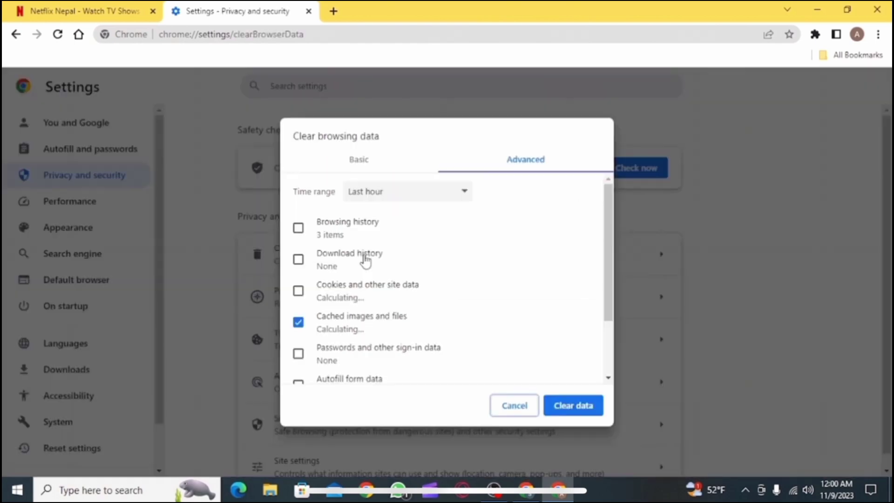